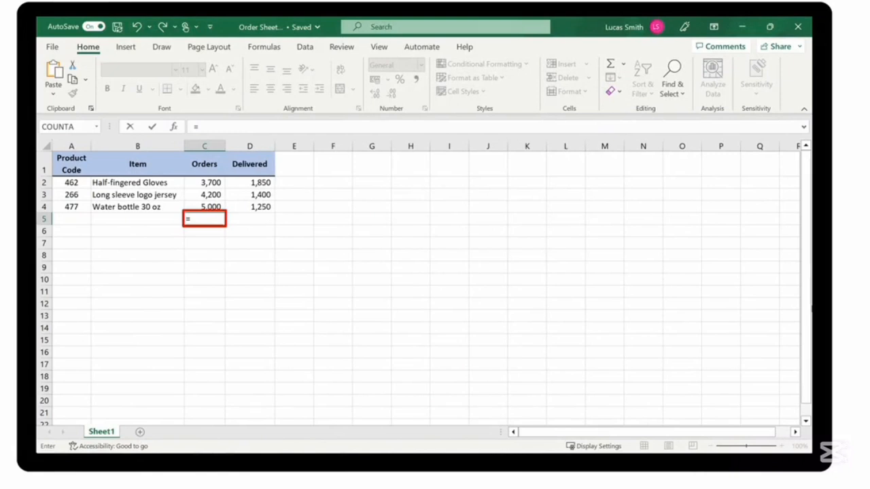
# Step: Complete the formula in C5 as =SUM(C2:C4) to total the Orders column
pyautogui.write('SUM(')
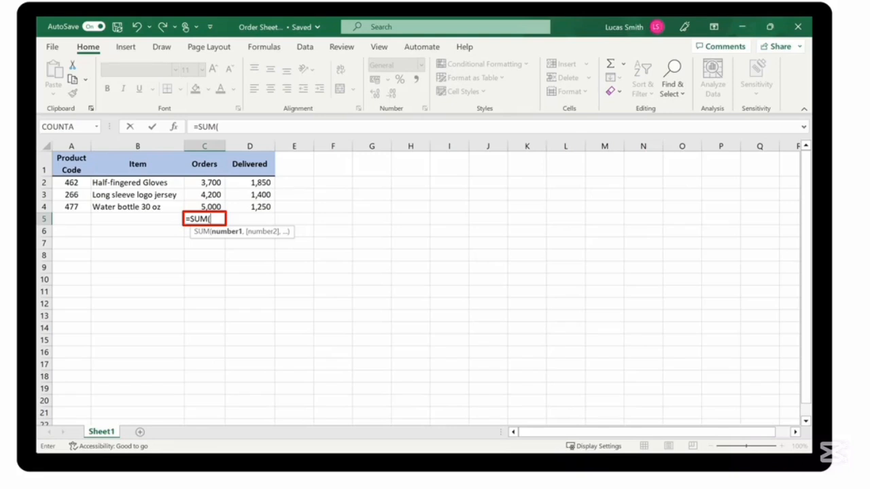
pyautogui.moveTo(204, 183); pyautogui.dragTo(204, 206)
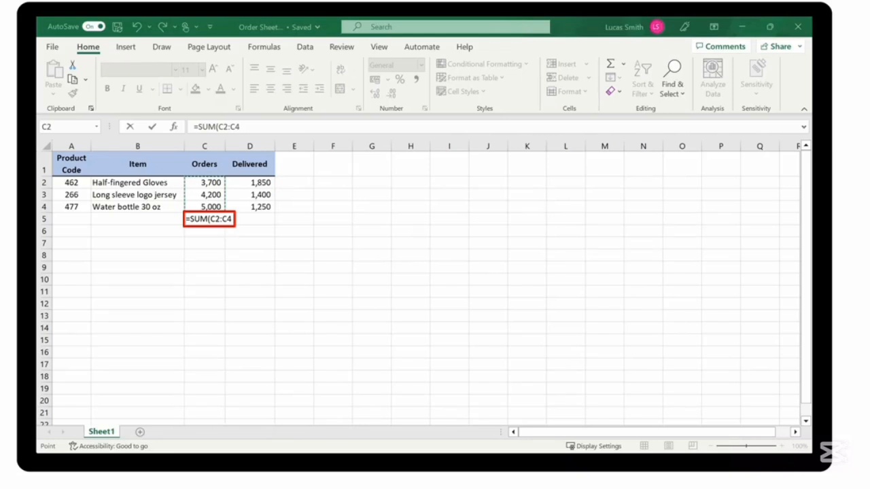
pyautogui.write(')')
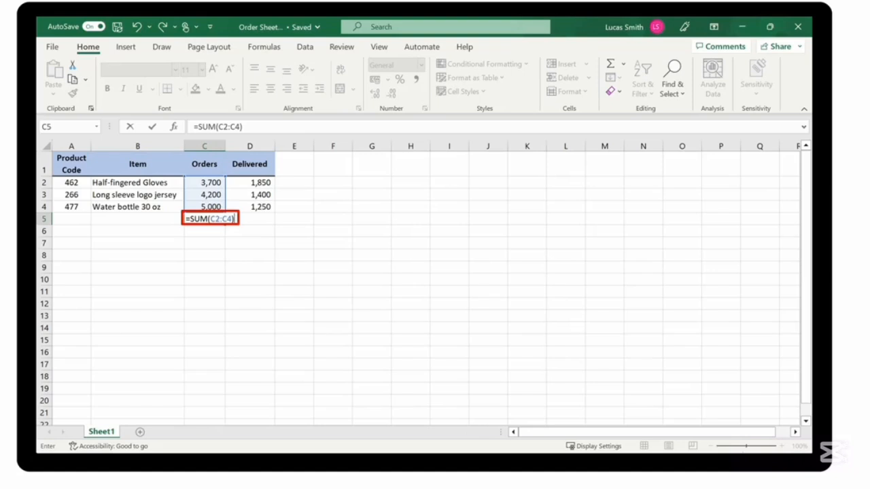
pyautogui.hotkey('ctrl', 'Return')
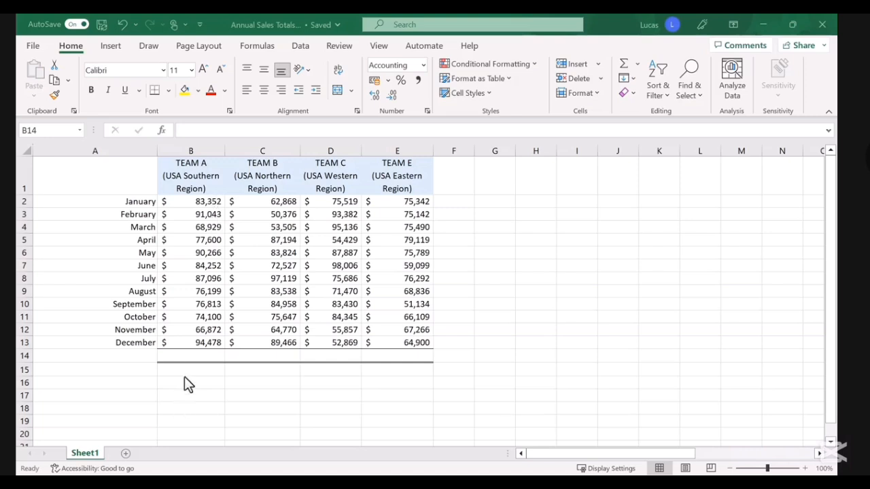
# Step: Enter =sum(B2:b13) in cell B14 to total Team A's January to December sales
pyautogui.click(197, 353)
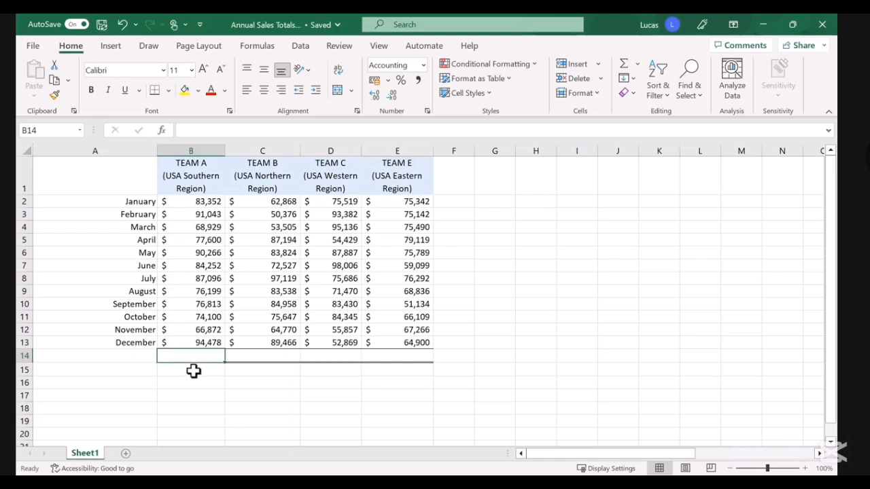
pyautogui.write('=')
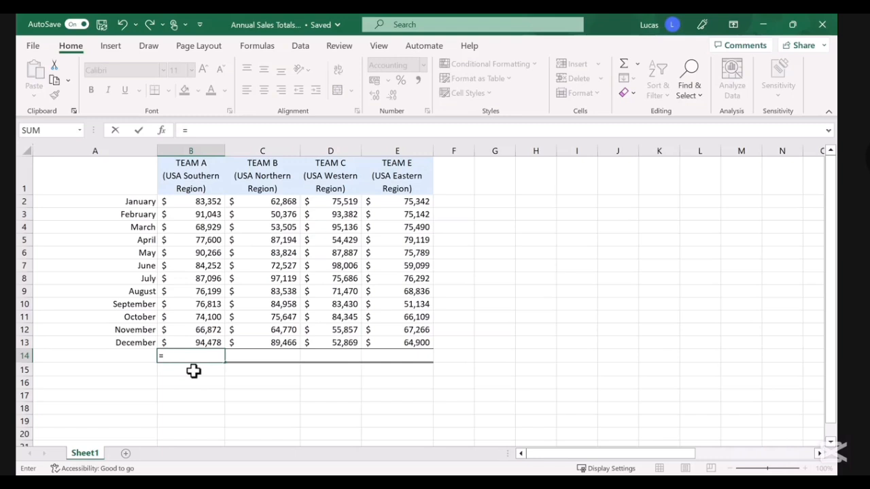
pyautogui.write('s')
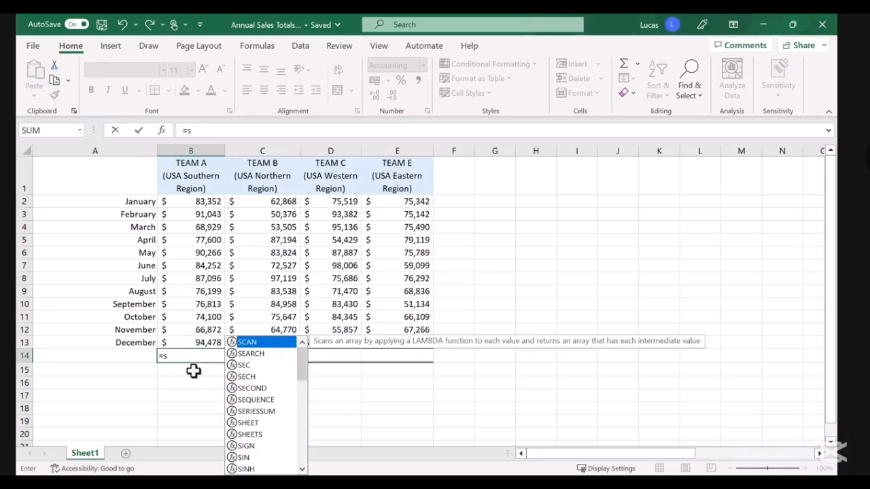
pyautogui.write('um')
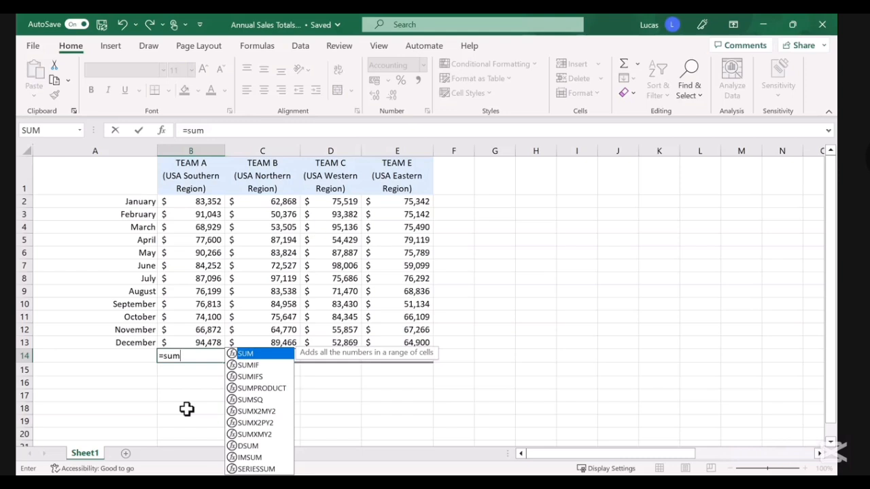
pyautogui.write('(')
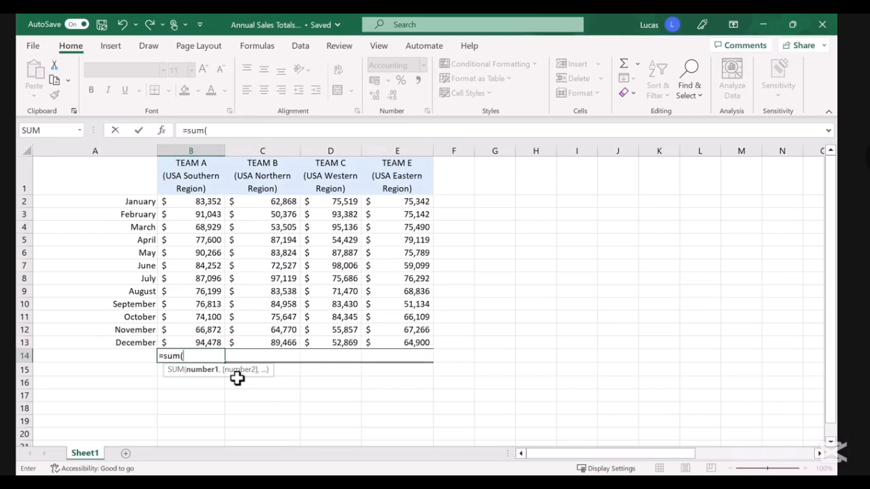
pyautogui.write('B2')
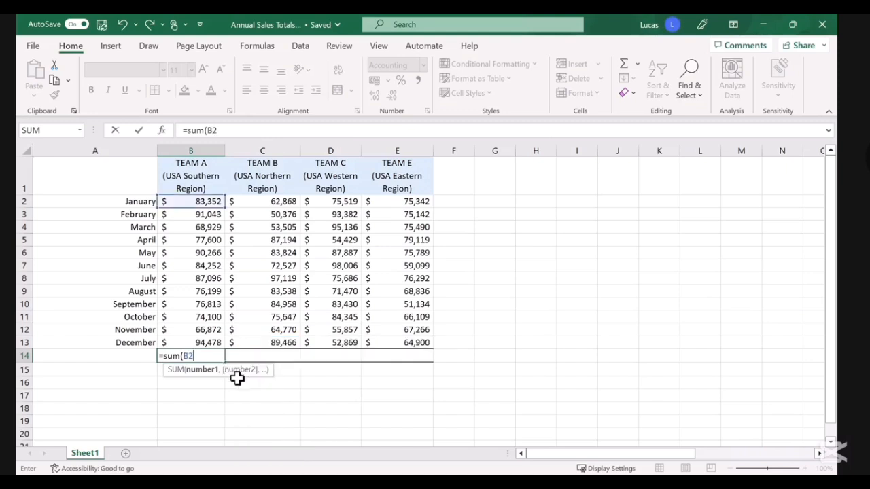
pyautogui.write(':b13')
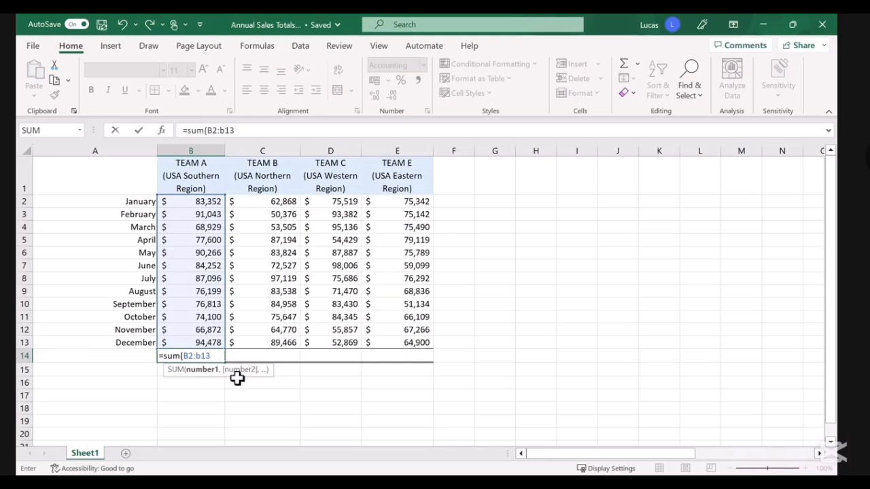
pyautogui.write(')')
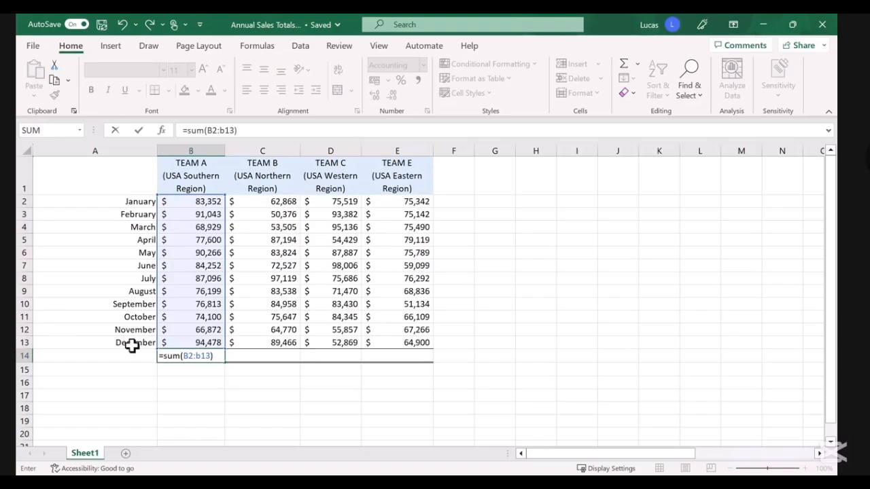
pyautogui.press('Return')
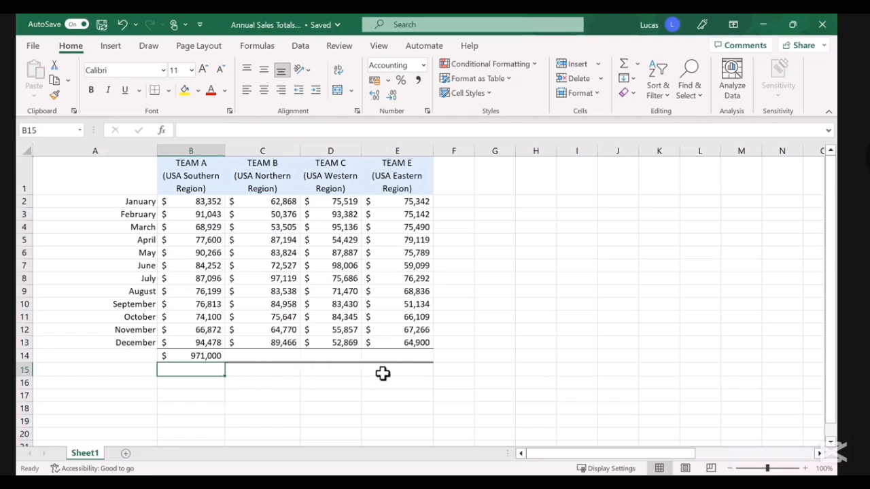
# Step: Copy the Team A total formula from B14 across C14:E14 and check the formula in each copied cell
pyautogui.click(202, 355)
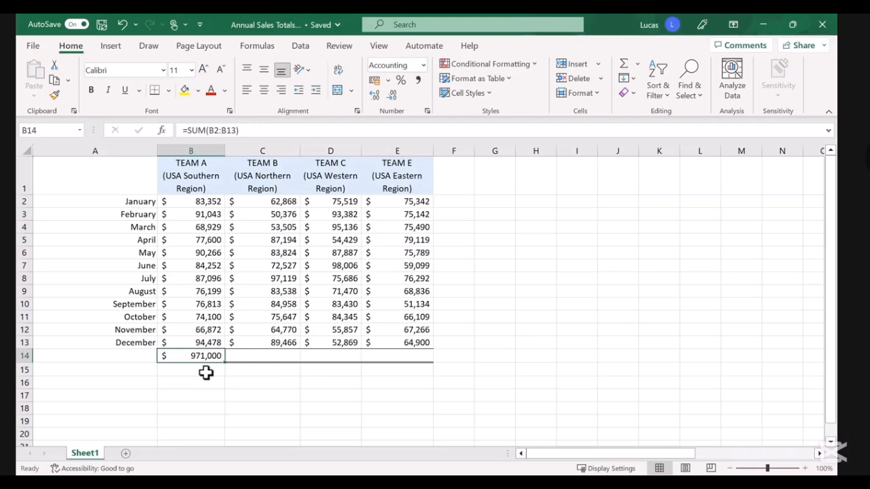
pyautogui.moveTo(225, 365); pyautogui.dragTo(406, 364)
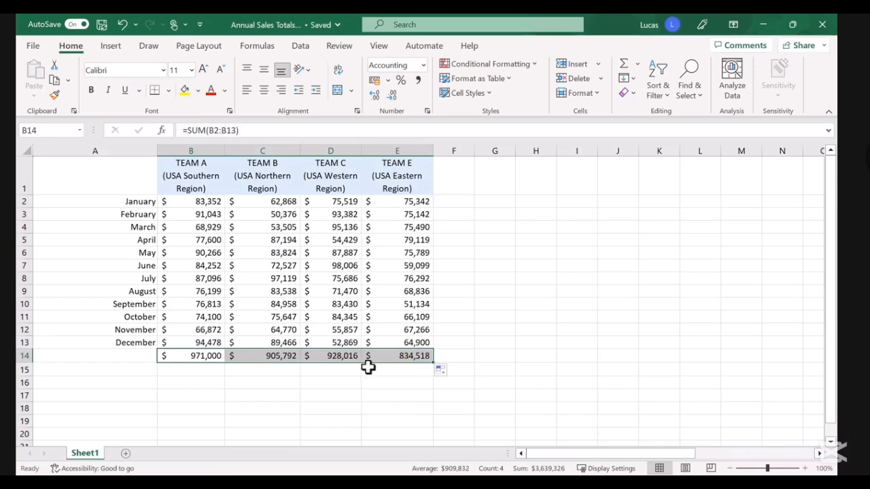
pyautogui.click(258, 356)
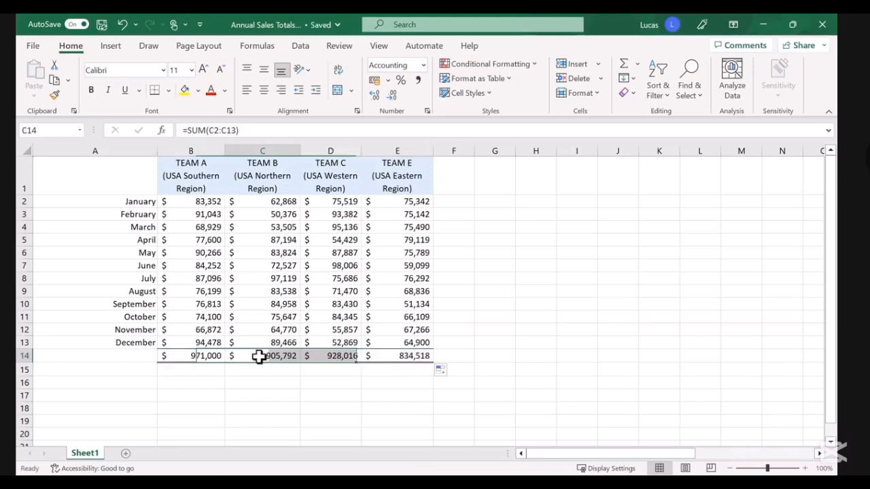
pyautogui.click(312, 357)
pyautogui.click(378, 358)
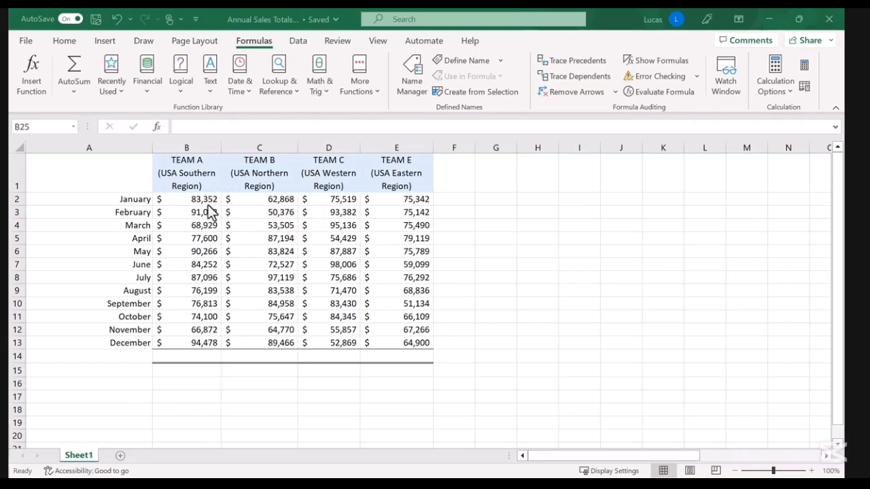
# Step: Open the Insert Function dialog for Team A's total in cell B14 and move it closer to the data
pyautogui.click(203, 359)
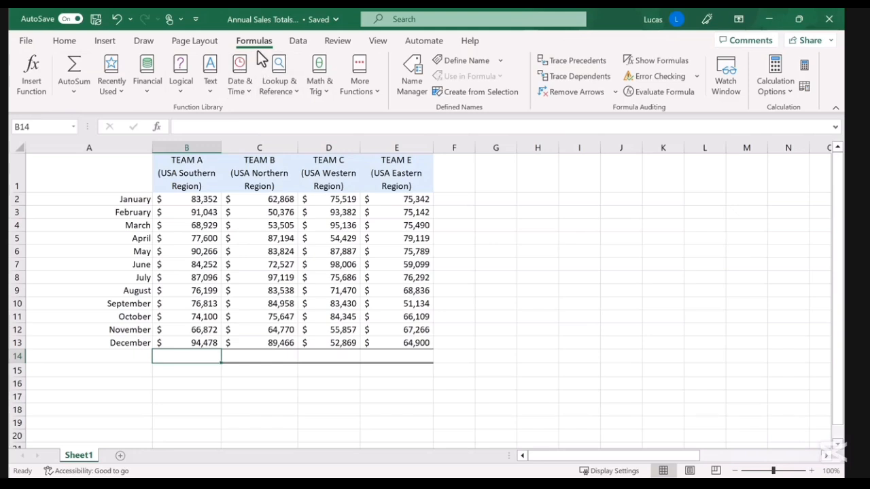
pyautogui.click(162, 128)
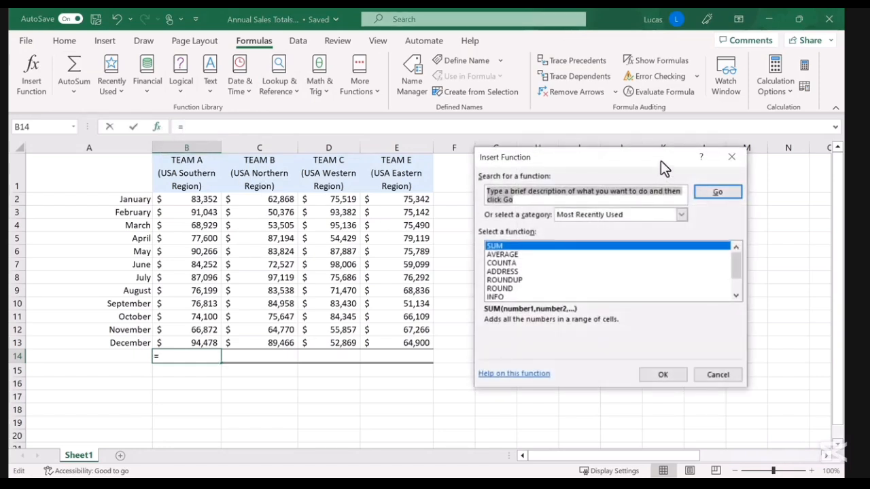
pyautogui.moveTo(660, 160); pyautogui.dragTo(476, 153)
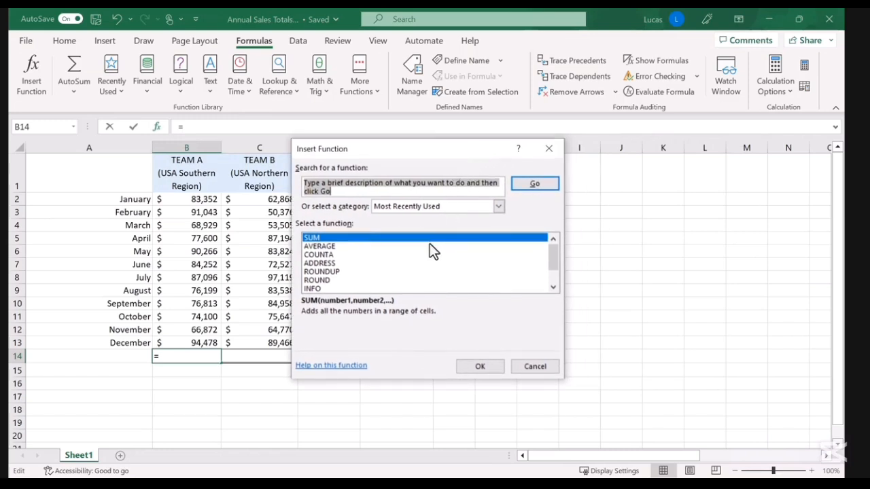
# Step: Browse the most recently used functions and view the description of ROUND
pyautogui.click(553, 288)
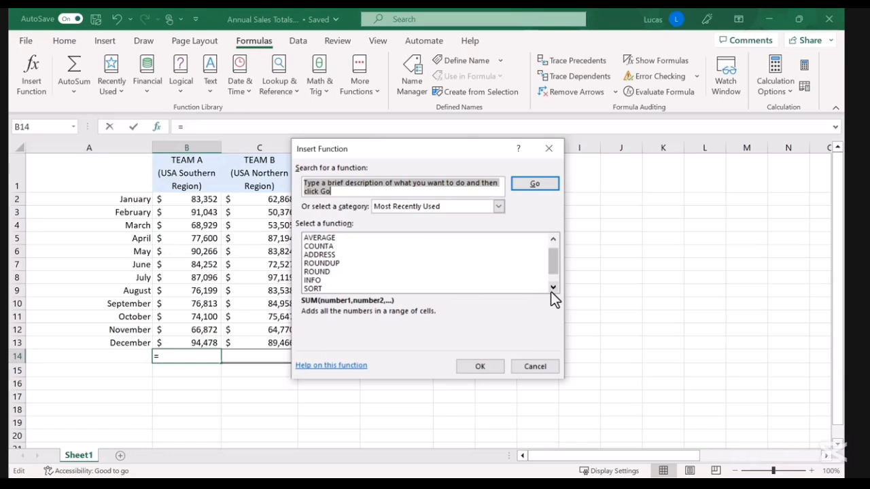
pyautogui.click(553, 288)
pyautogui.click(553, 288)
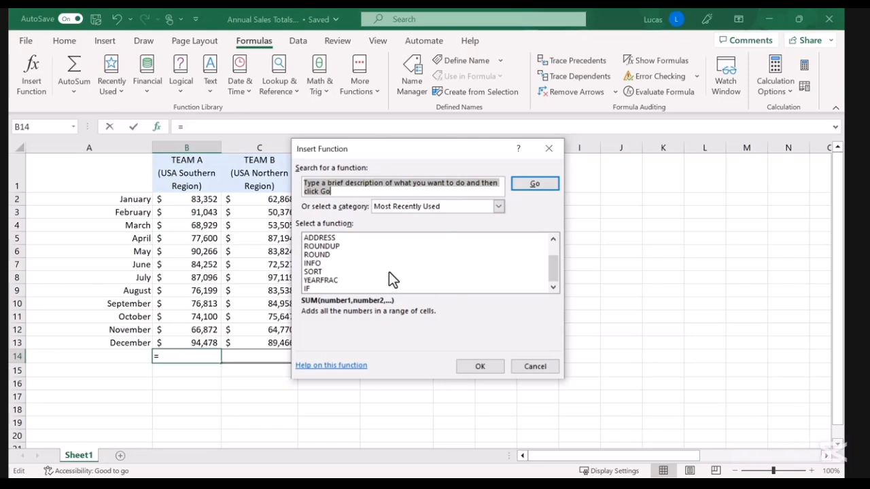
pyautogui.click(328, 256)
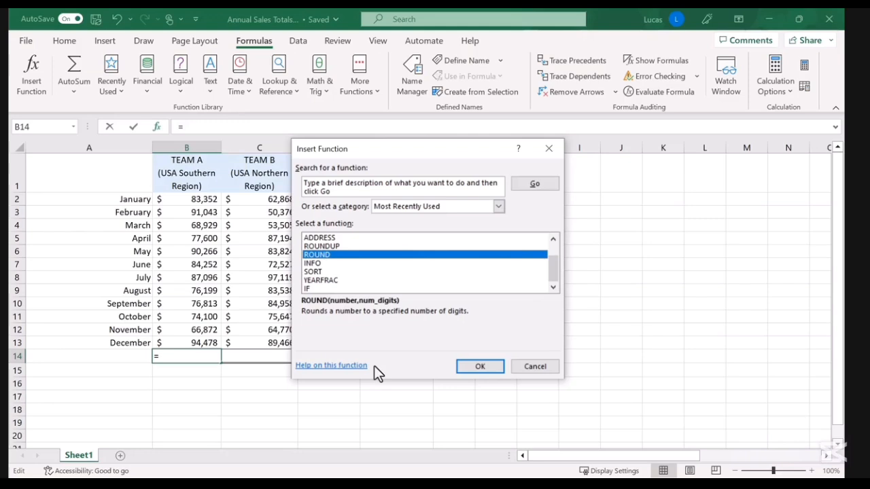
# Step: Switch the function category to Math & Trig, view the ACOS description, and insert the SUM function in B14
pyautogui.click(498, 207)
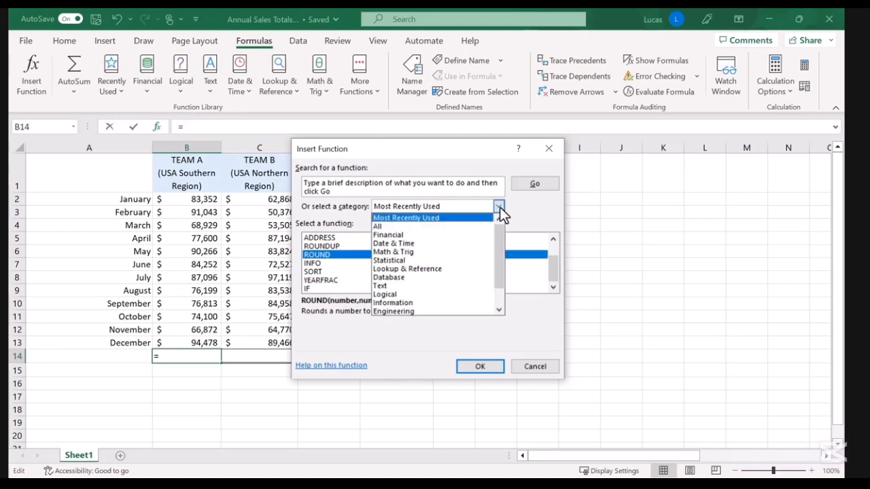
pyautogui.press('pagedown')
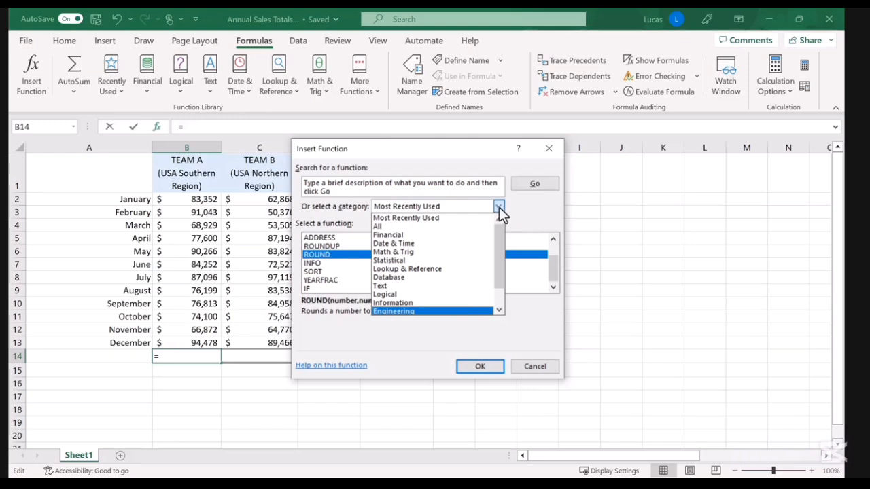
pyautogui.click(456, 252)
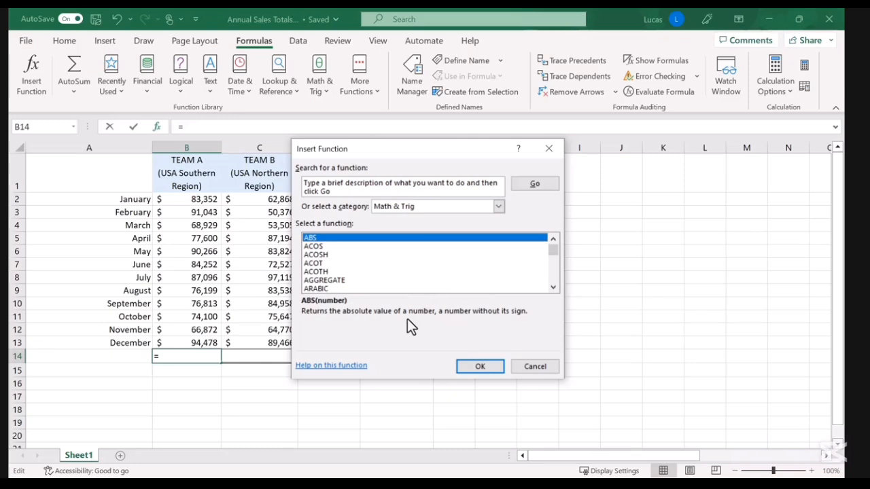
pyautogui.click(326, 247)
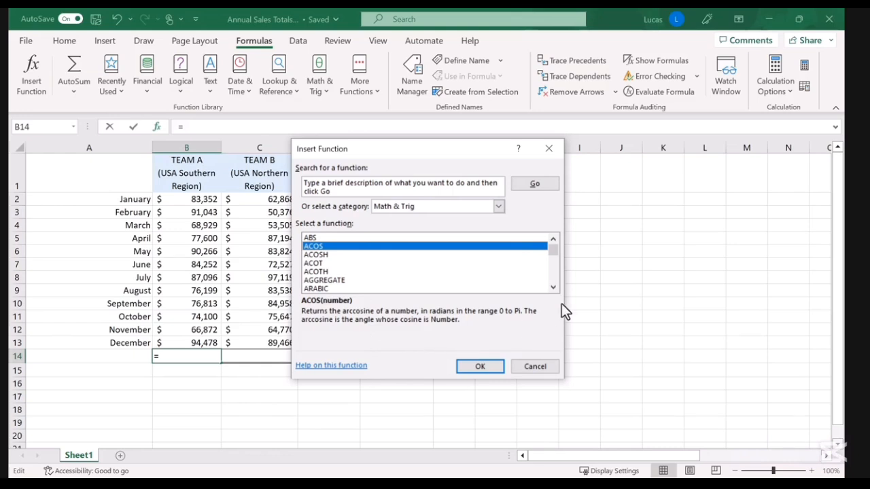
pyautogui.moveTo(553, 288); pyautogui.dragTo(553, 288)
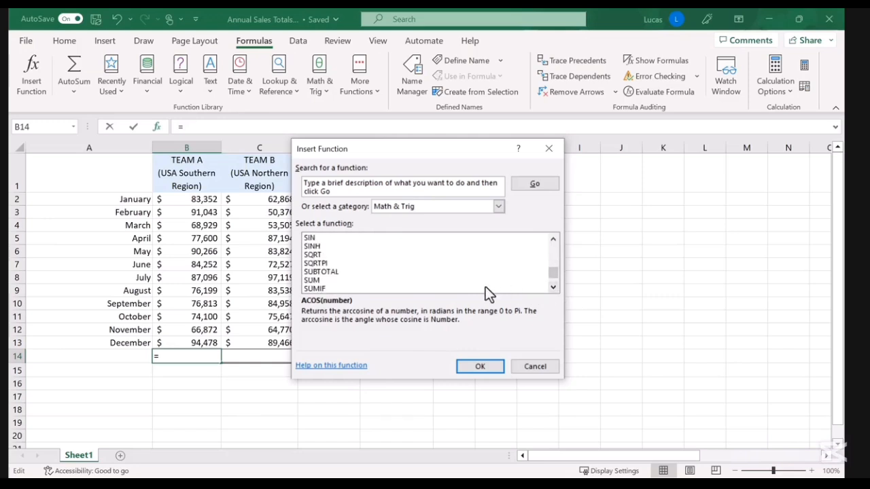
pyautogui.click(322, 281)
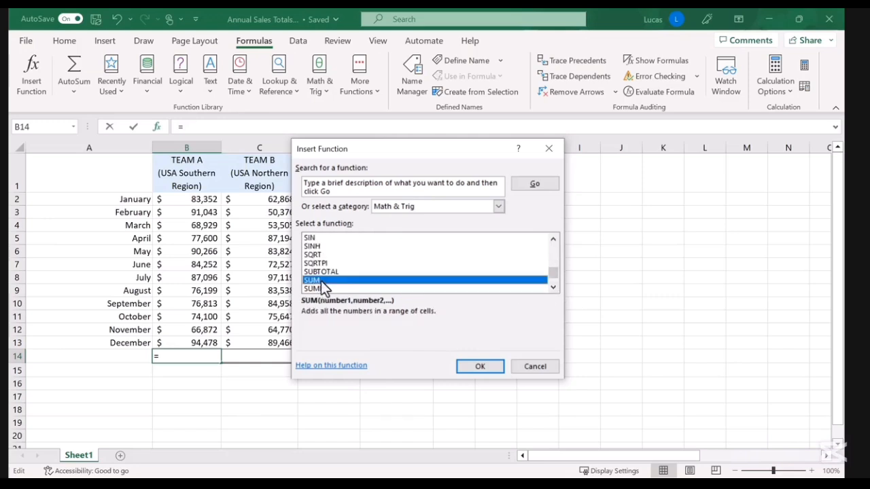
pyautogui.click(478, 368)
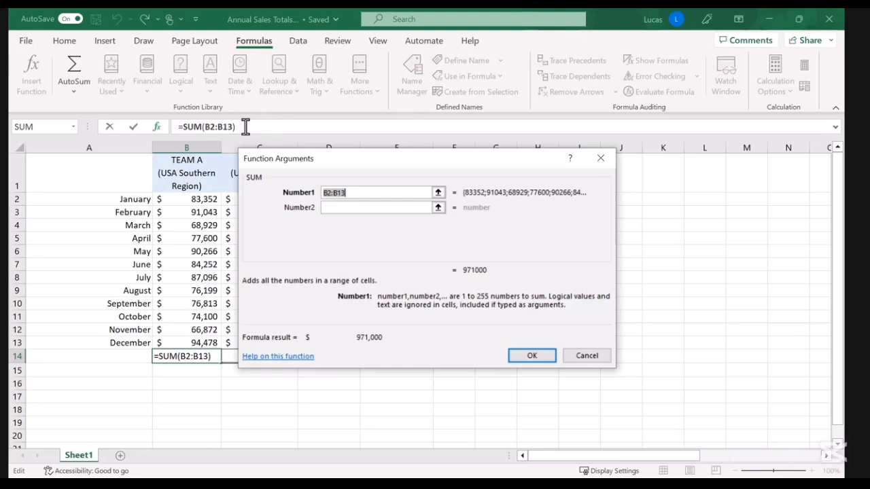
# Step: Accept B2:B13 as the SUM range for B14 and copy the formula across C14:E14
pyautogui.click(438, 192)
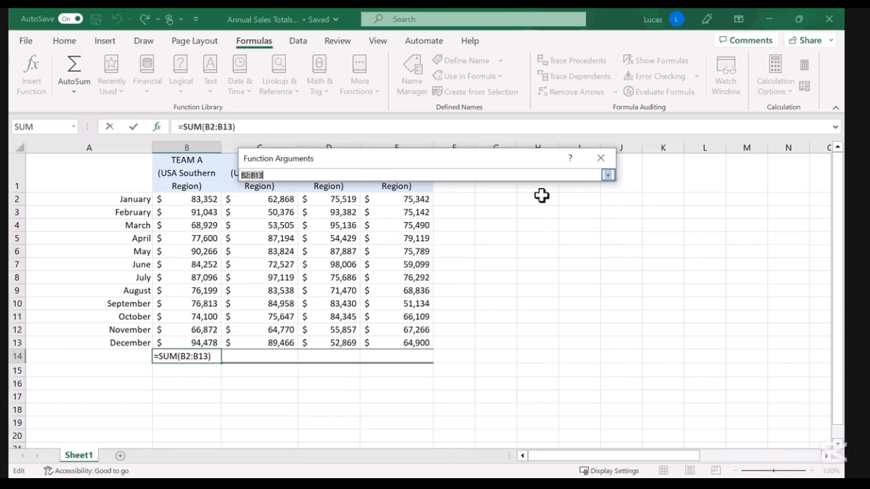
pyautogui.click(609, 177)
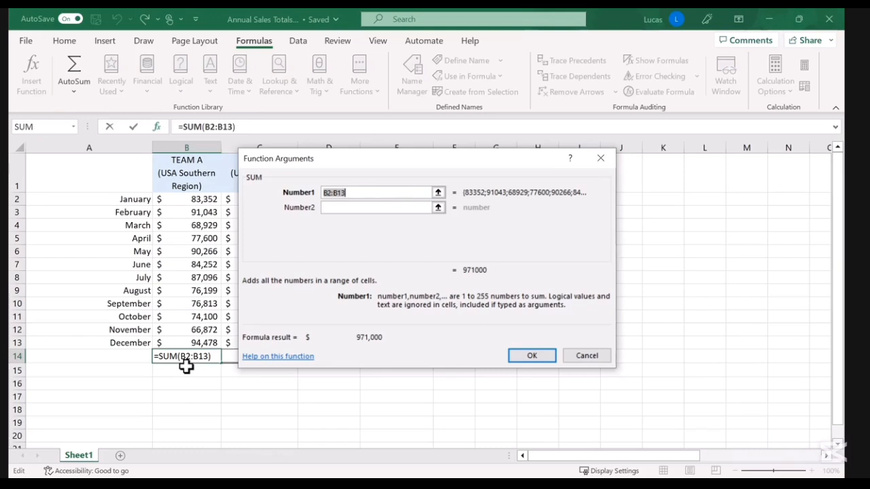
pyautogui.click(530, 358)
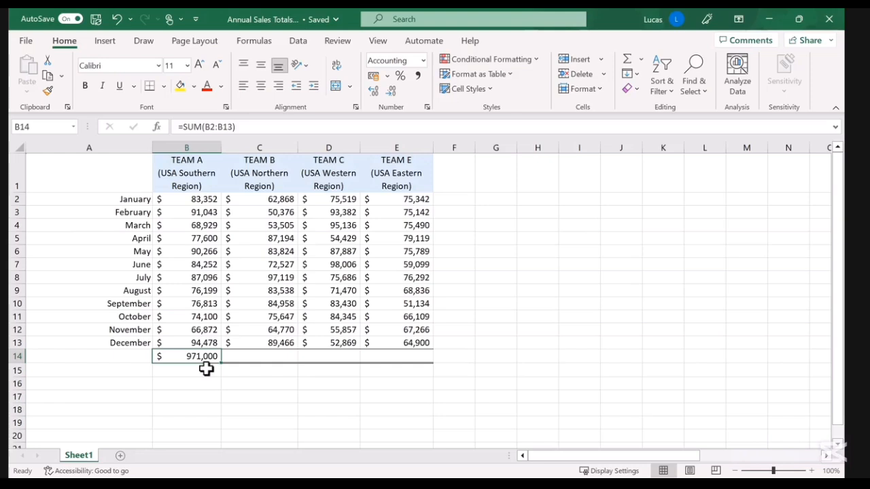
pyautogui.moveTo(220, 363); pyautogui.dragTo(424, 363)
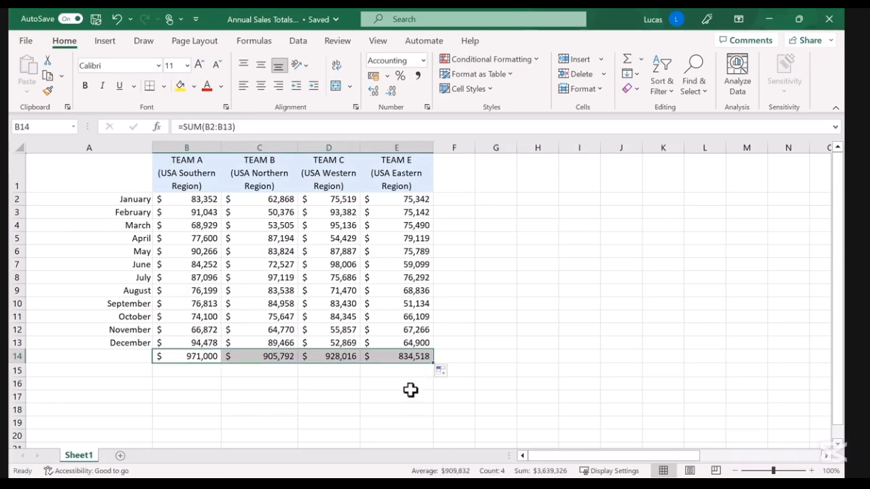